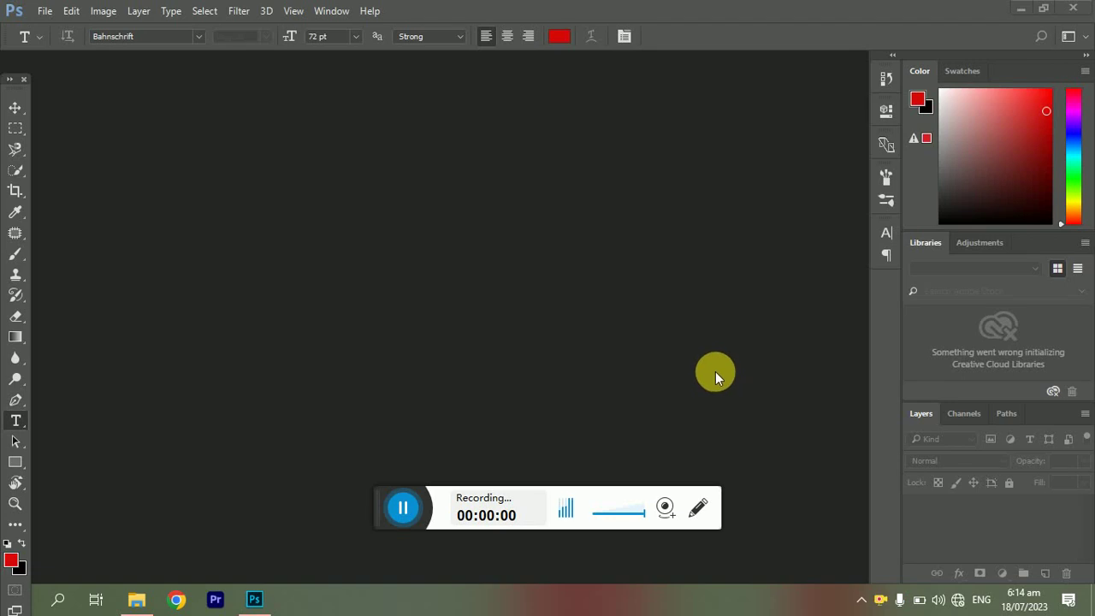
Create a new 963 × 34 px document from the Clipboard preset
{"action": "left_click", "coordinate": [666, 516]}
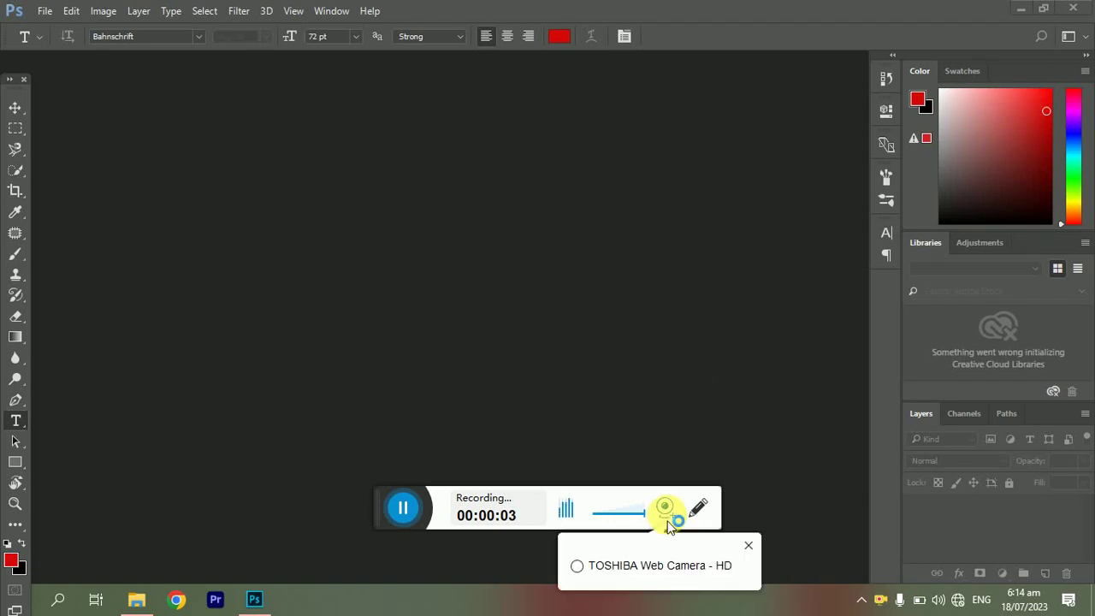
{"action": "left_click", "coordinate": [609, 565]}
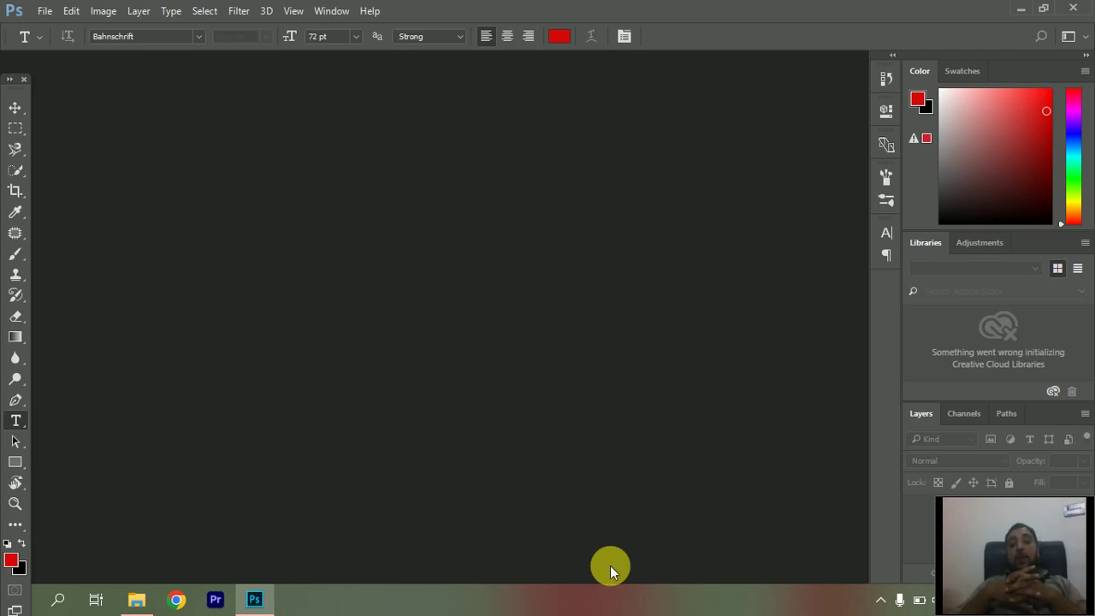
{"action": "left_click", "coordinate": [43, 14]}
{"action": "left_click", "coordinate": [47, 26]}
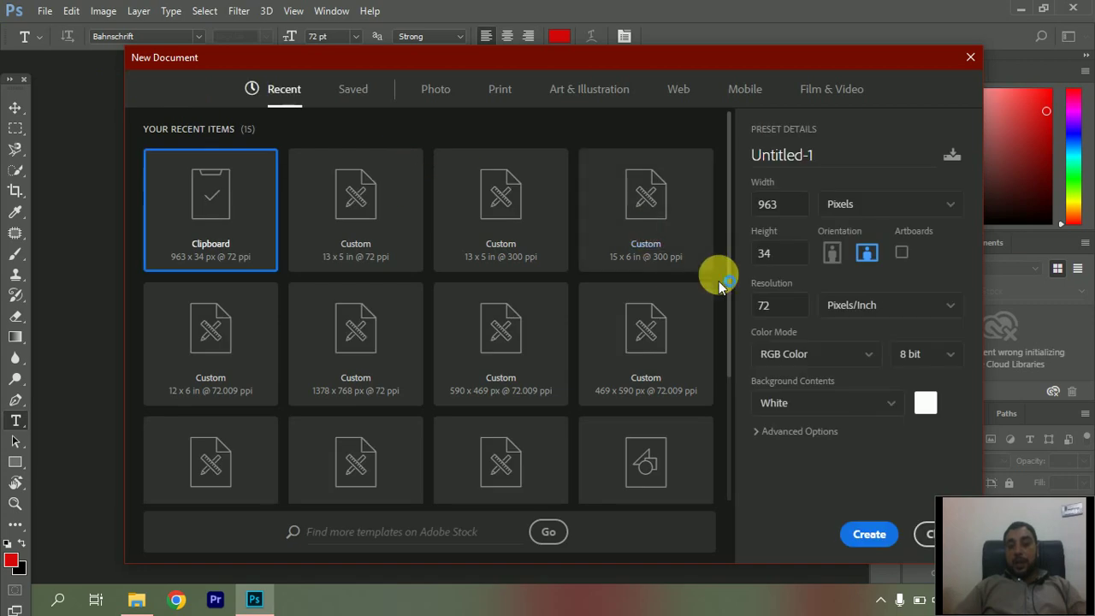
{"action": "left_click", "coordinate": [869, 533]}
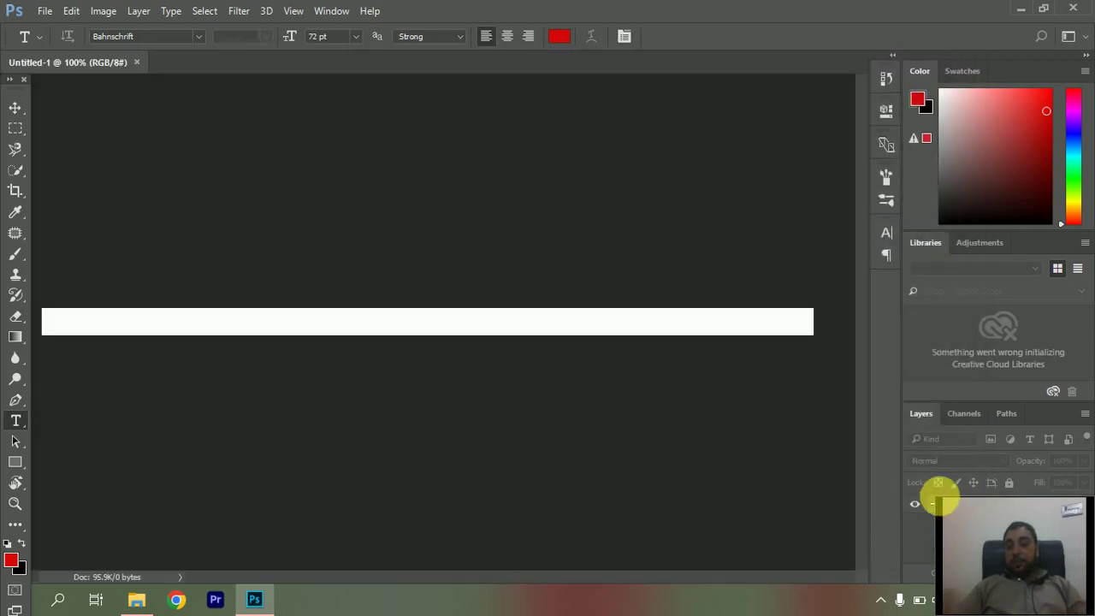
{"action": "left_click_drag", "start_coordinate": [945, 505], "coordinate": [860, 417]}
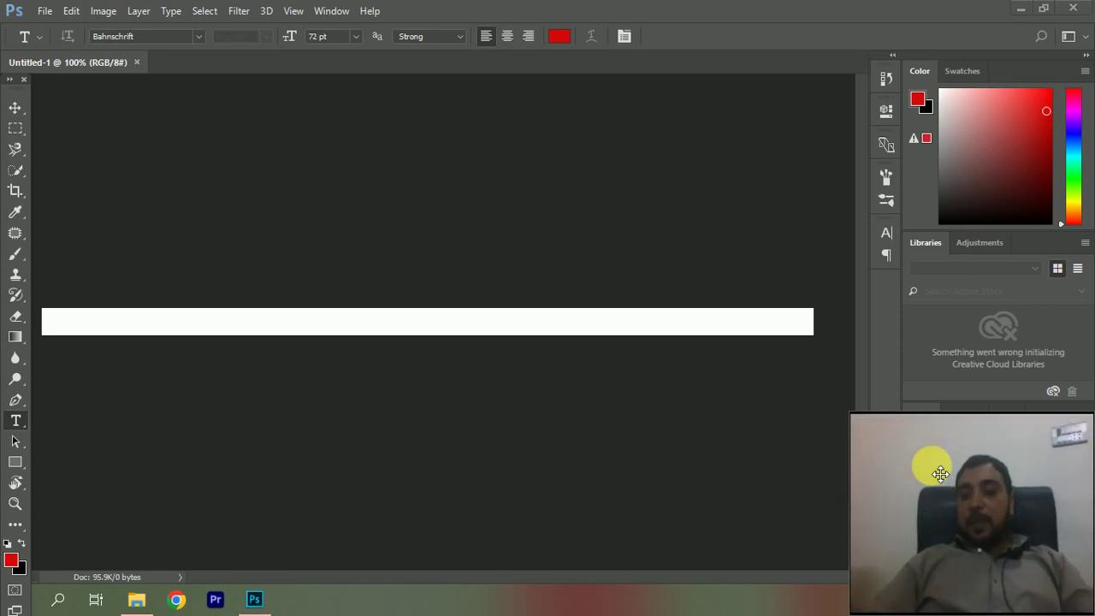
{"action": "left_click_drag", "start_coordinate": [929, 464], "coordinate": [941, 62]}
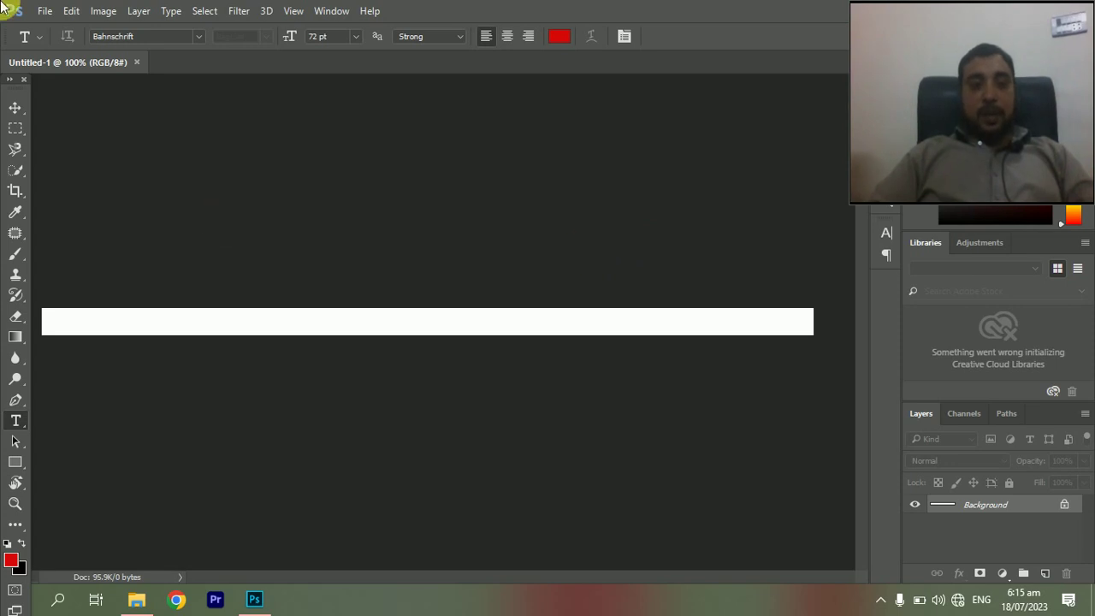
Create a second document from the A4 print preset (210 × 297 mm, 300 ppi)
{"action": "left_click", "coordinate": [47, 11]}
{"action": "left_click", "coordinate": [49, 12]}
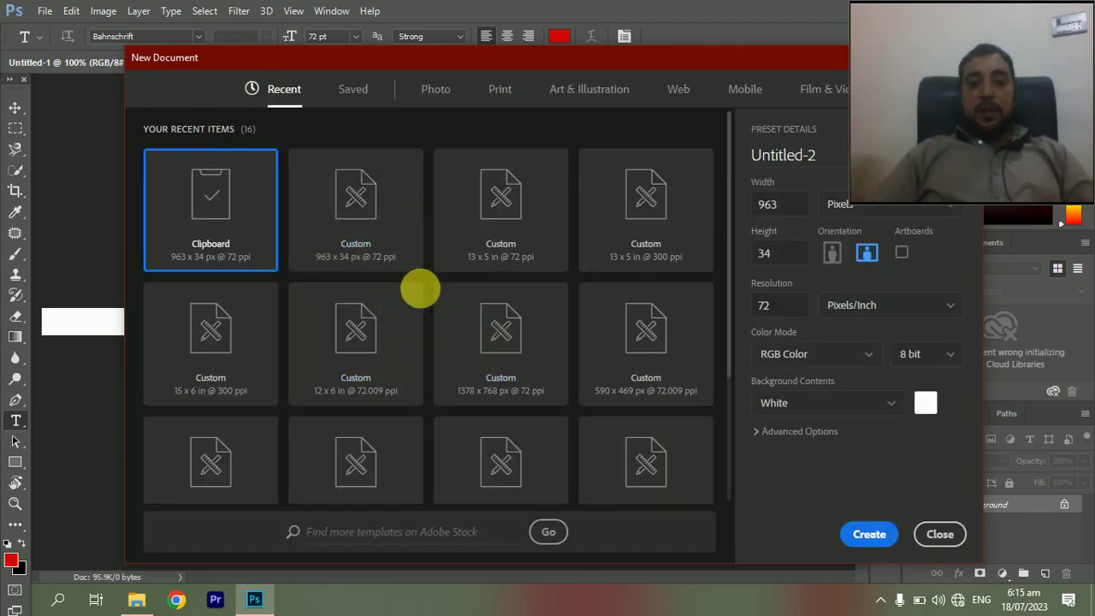
{"action": "left_click", "coordinate": [514, 100]}
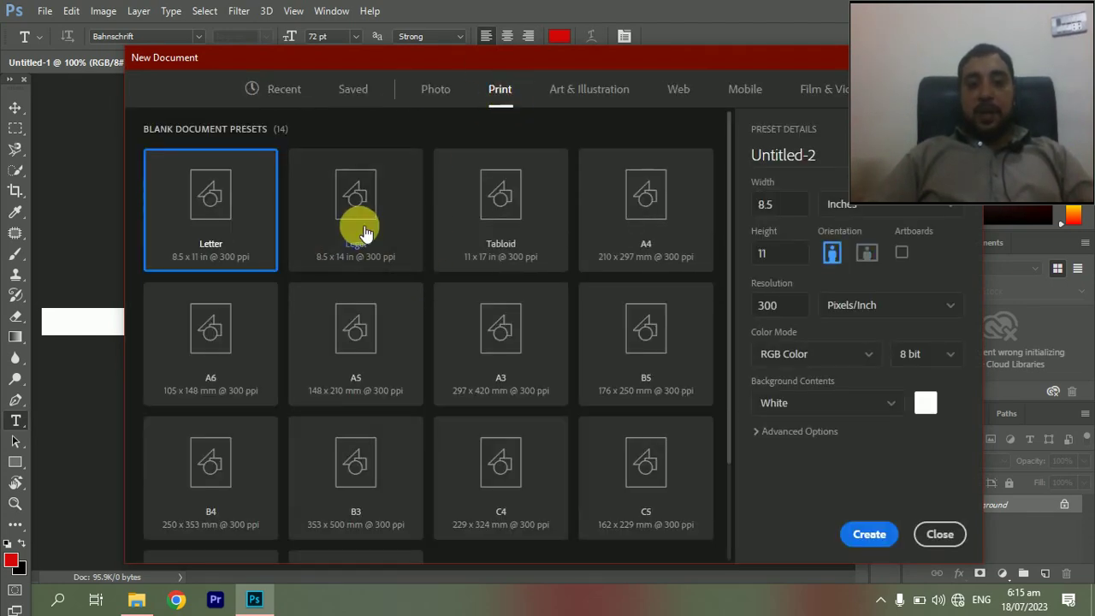
{"action": "left_click", "coordinate": [659, 255]}
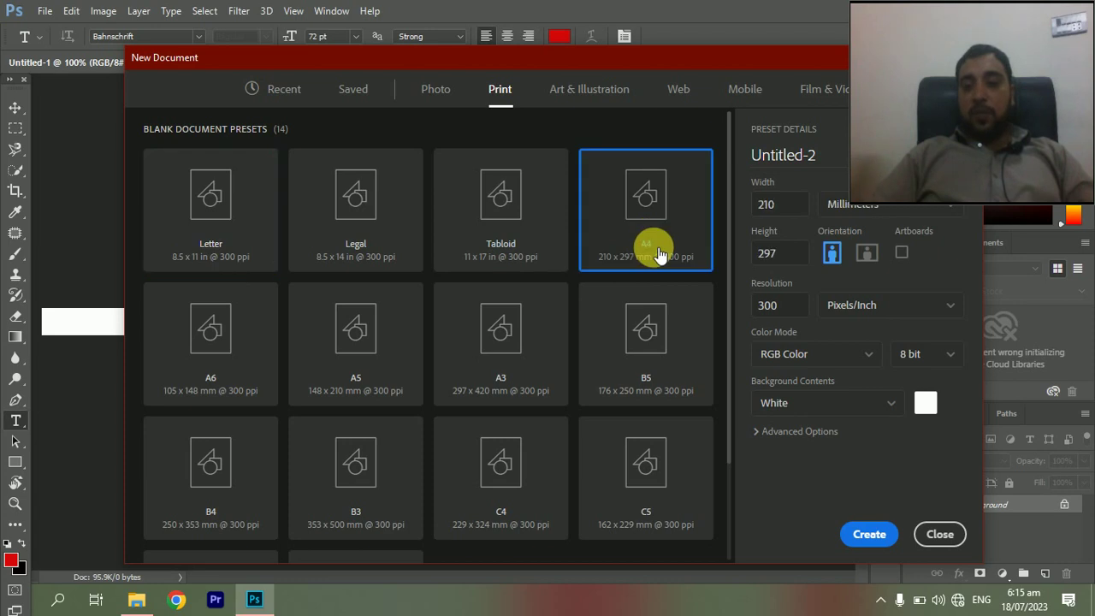
{"action": "left_click", "coordinate": [849, 532]}
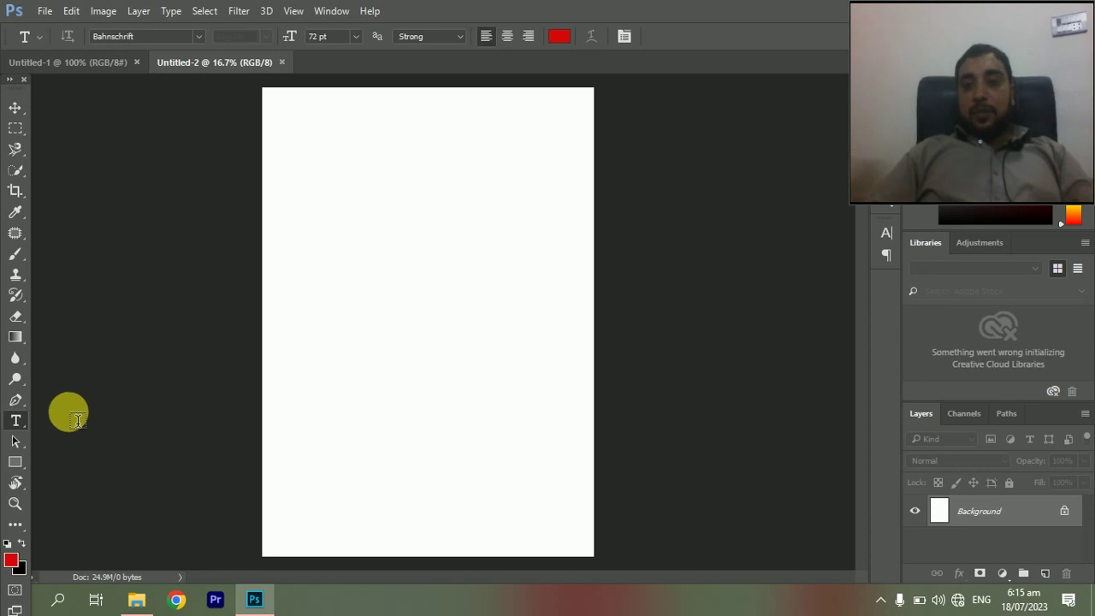
Type a full name left of page centre, then delete the surname to keep only the first name
{"action": "left_click", "coordinate": [299, 343]}
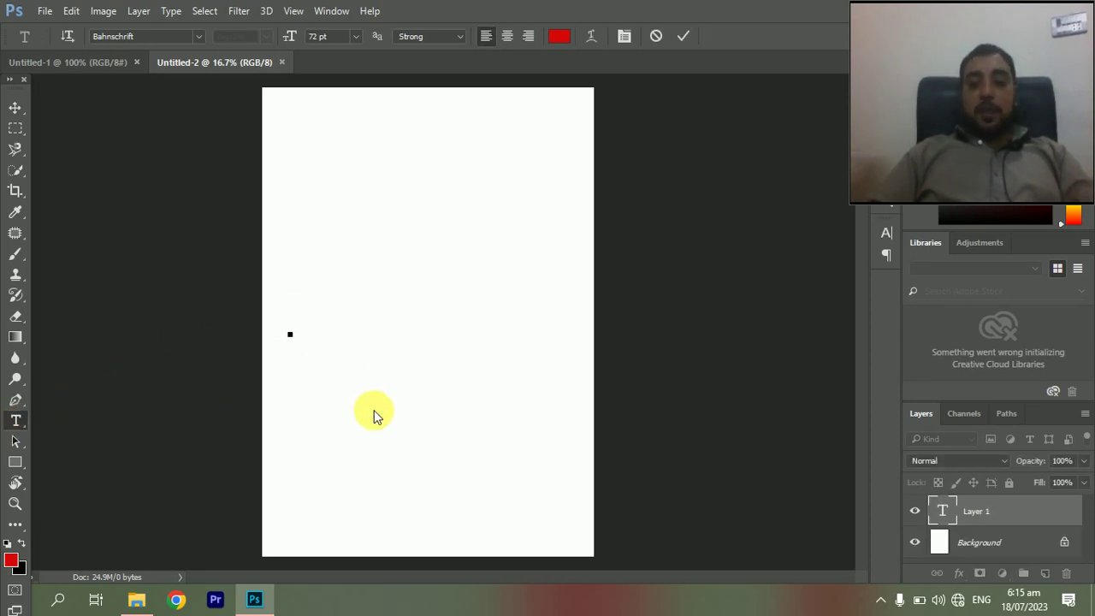
{"action": "type", "text": "A"}
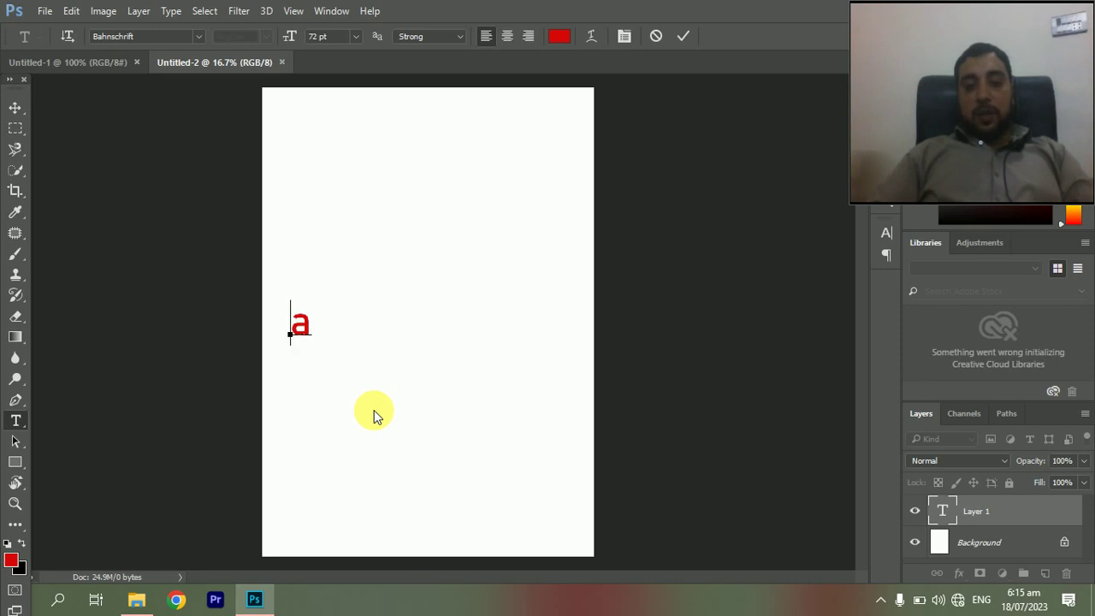
{"action": "type", "text": "RSALA"}
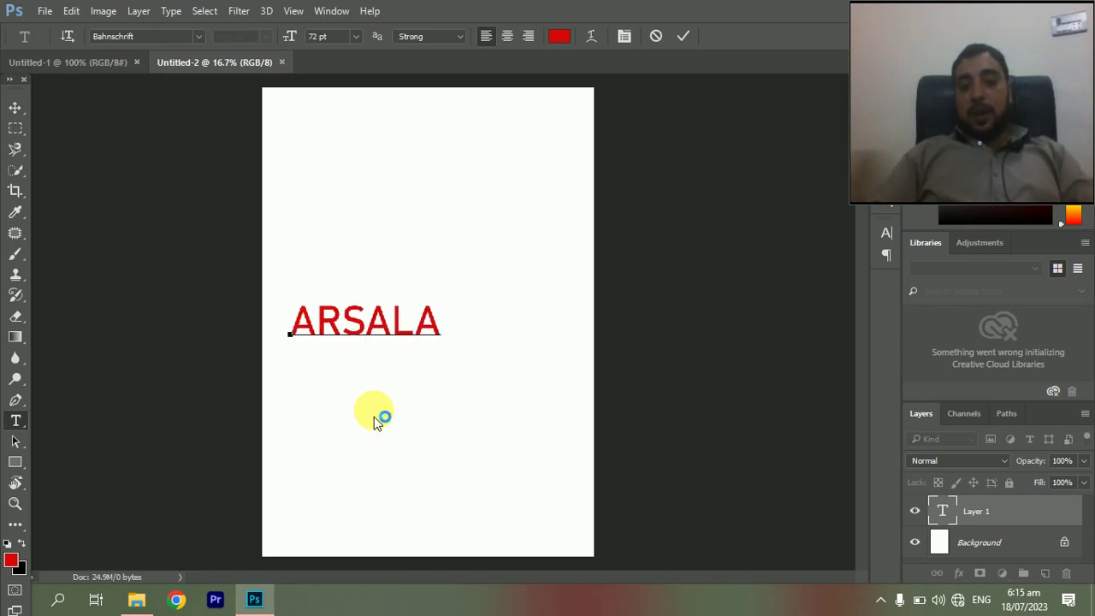
{"action": "type", "text": "N KHAN"}
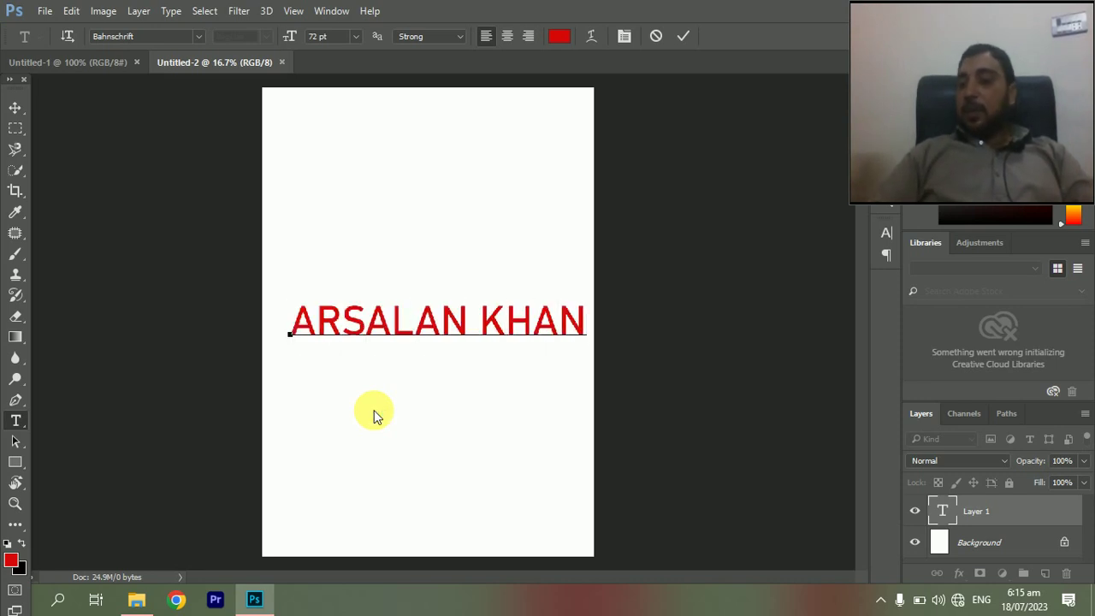
{"action": "key", "text": "BackSpace"}
{"action": "key", "text": "BackSpace"}
{"action": "key", "text": "BackSpace"}
{"action": "key", "text": "BackSpace"}
{"action": "key", "text": "BackSpace"}
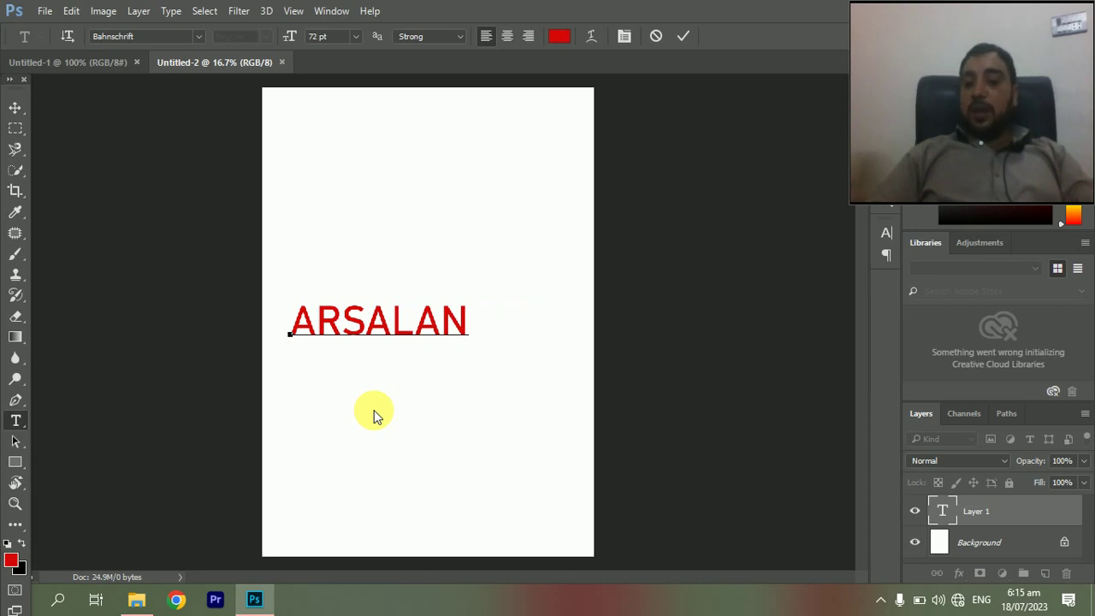
Recolour all the name text near-black and commit the type layer
{"action": "left_click", "coordinate": [558, 43]}
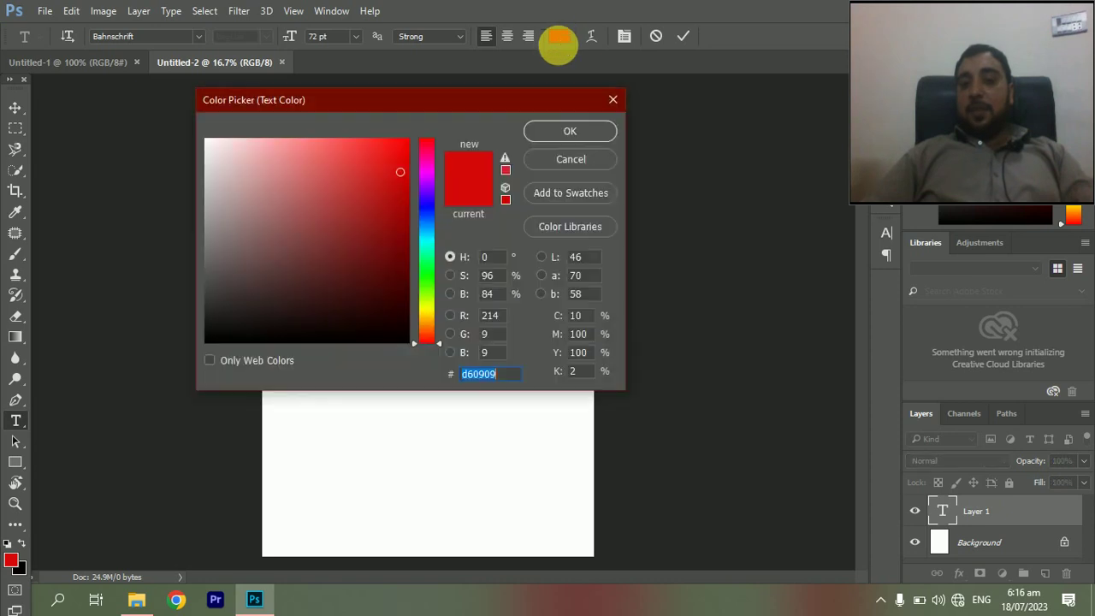
{"action": "left_click", "coordinate": [381, 338]}
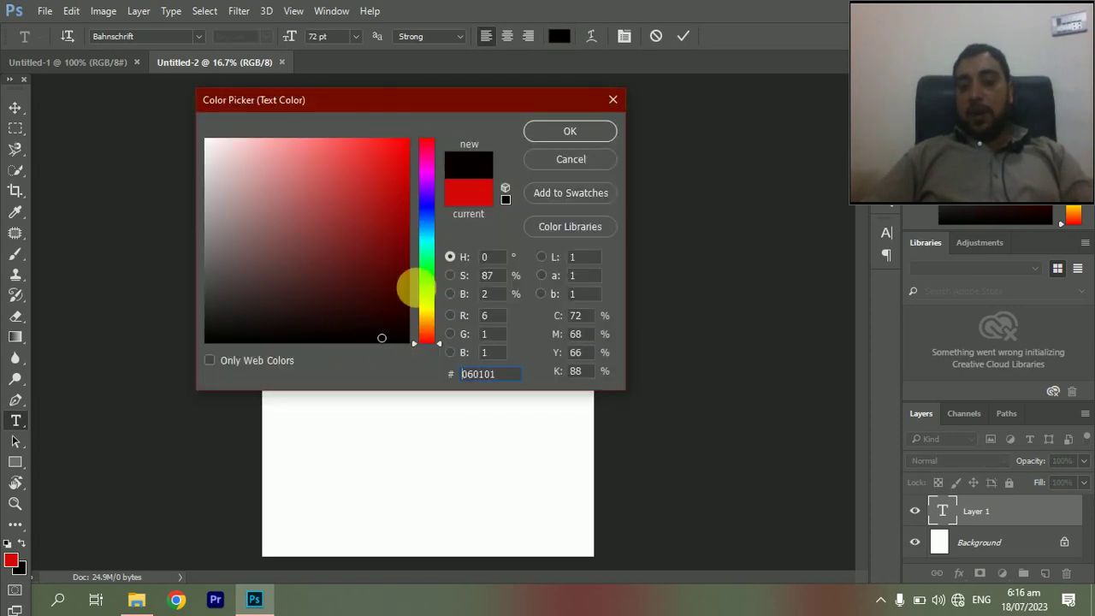
{"action": "left_click", "coordinate": [573, 137]}
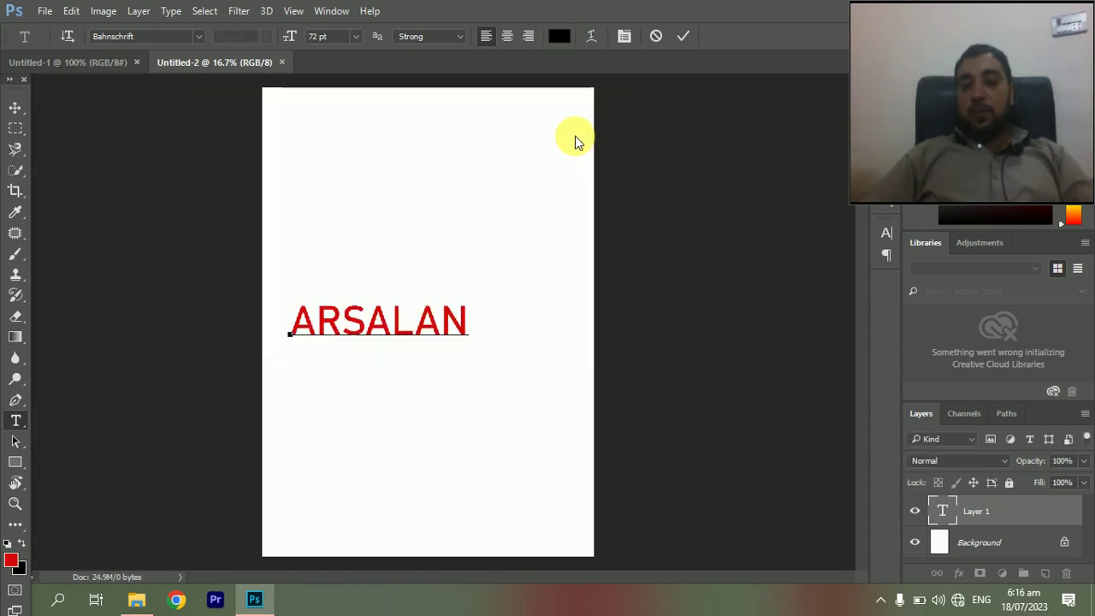
{"action": "key", "text": "ctrl+a"}
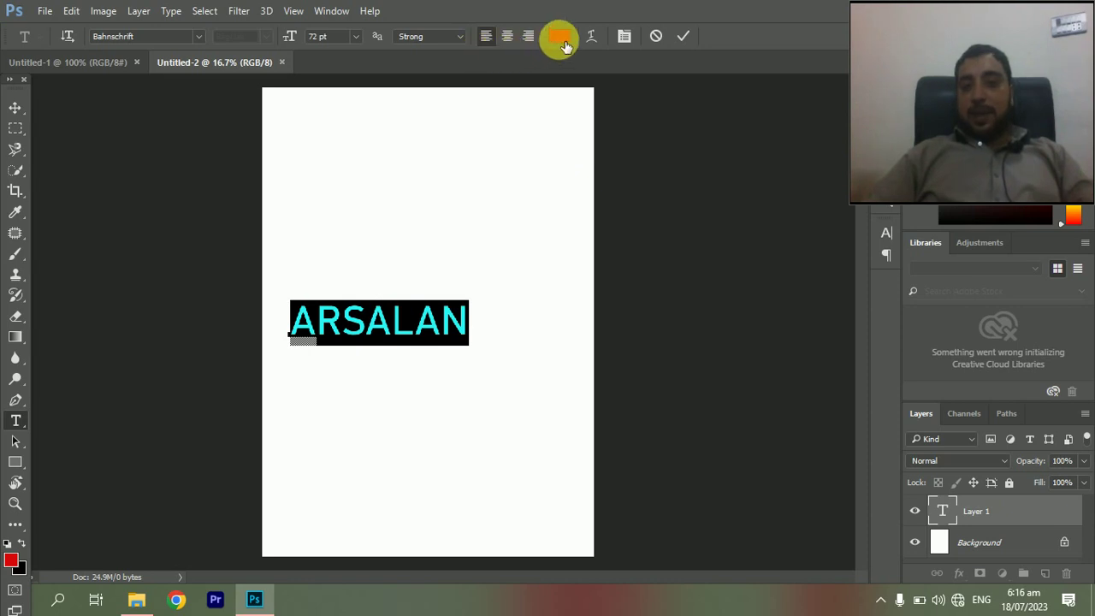
{"action": "left_click", "coordinate": [561, 39]}
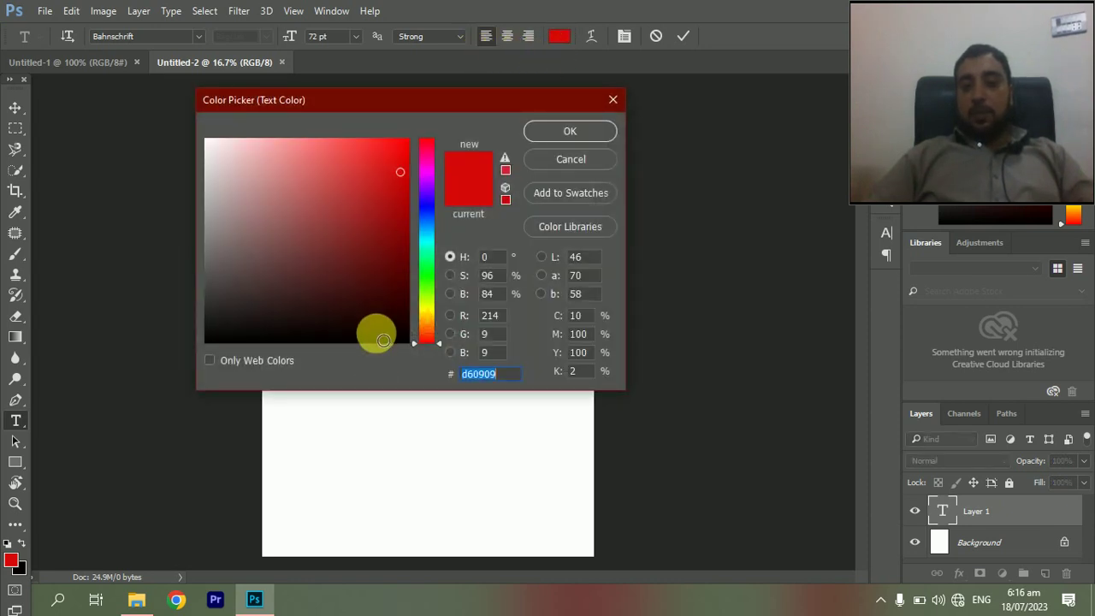
{"action": "left_click", "coordinate": [376, 333]}
{"action": "left_click", "coordinate": [574, 131]}
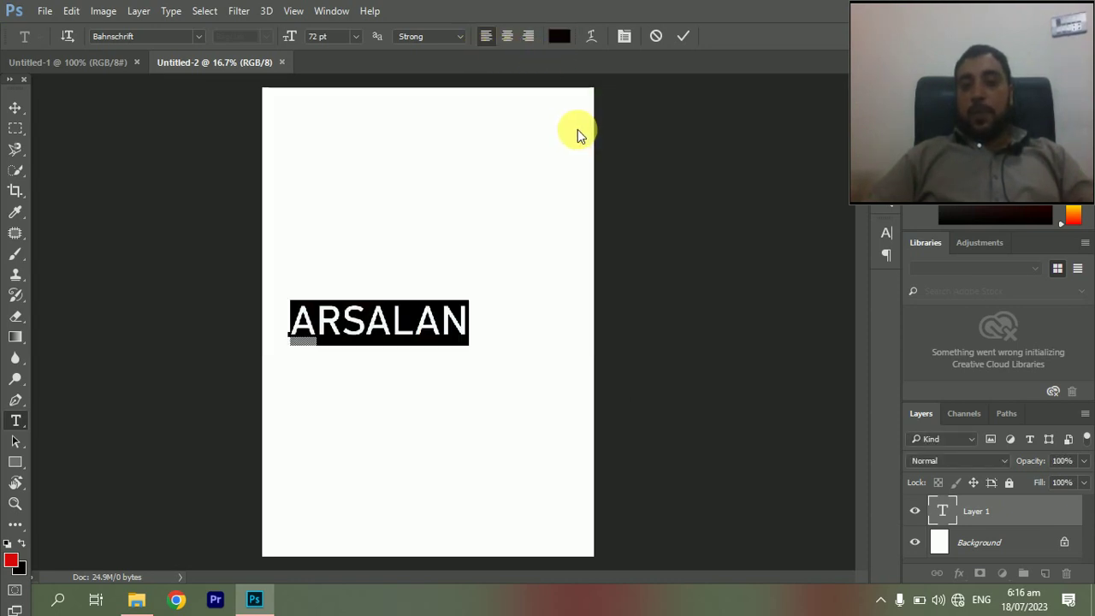
{"action": "left_click", "coordinate": [684, 38]}
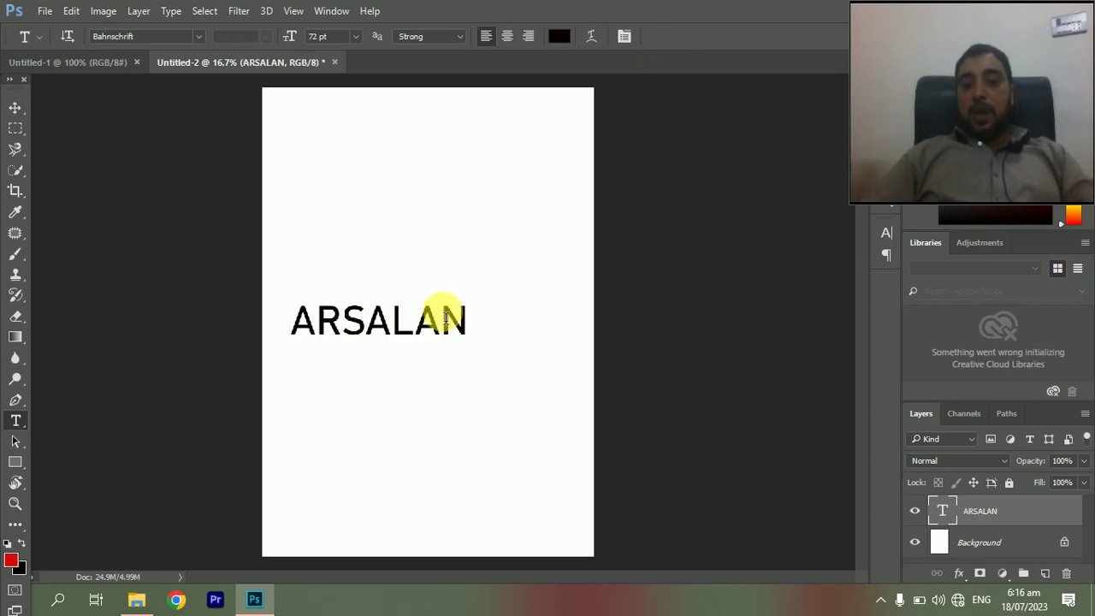
Group and ungroup the name layer, then stretch the text to about 151% width, 278% height
{"action": "left_click", "coordinate": [18, 111]}
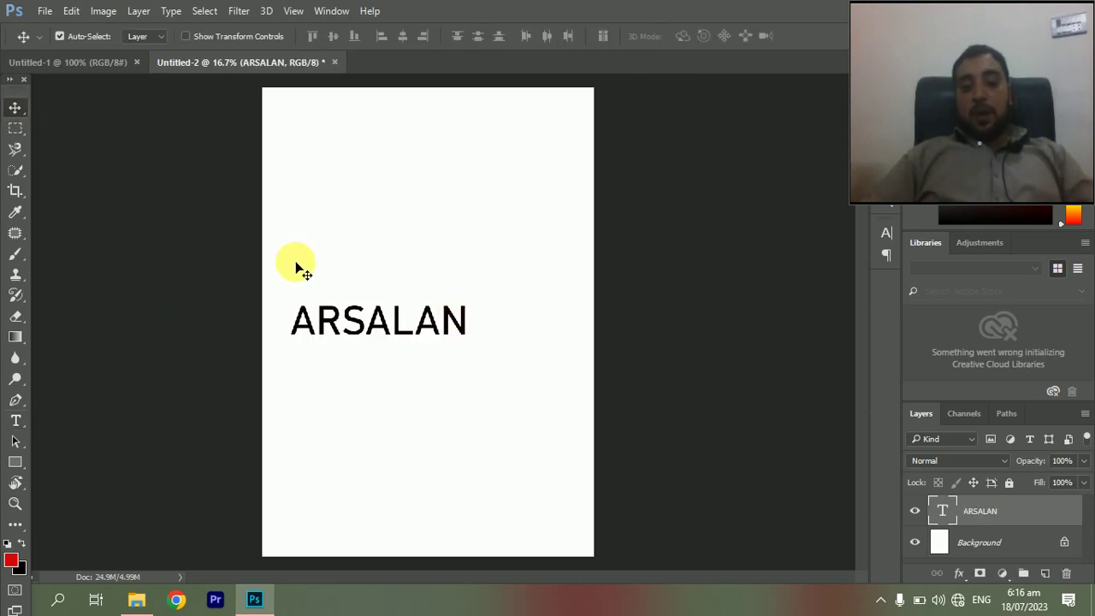
{"action": "key", "text": "ctrl+g"}
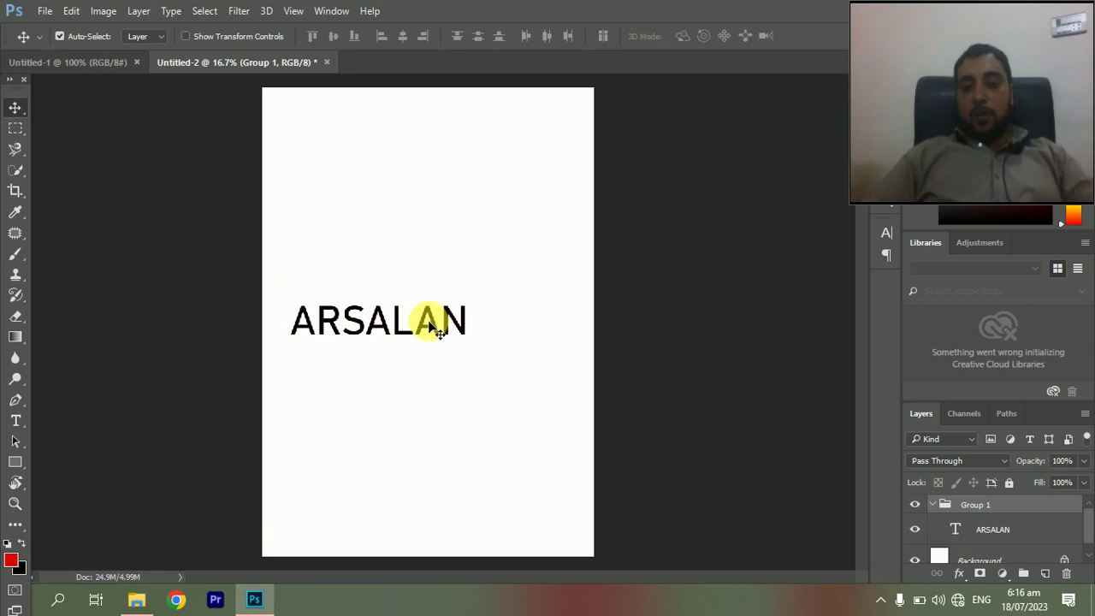
{"action": "left_click", "coordinate": [430, 325]}
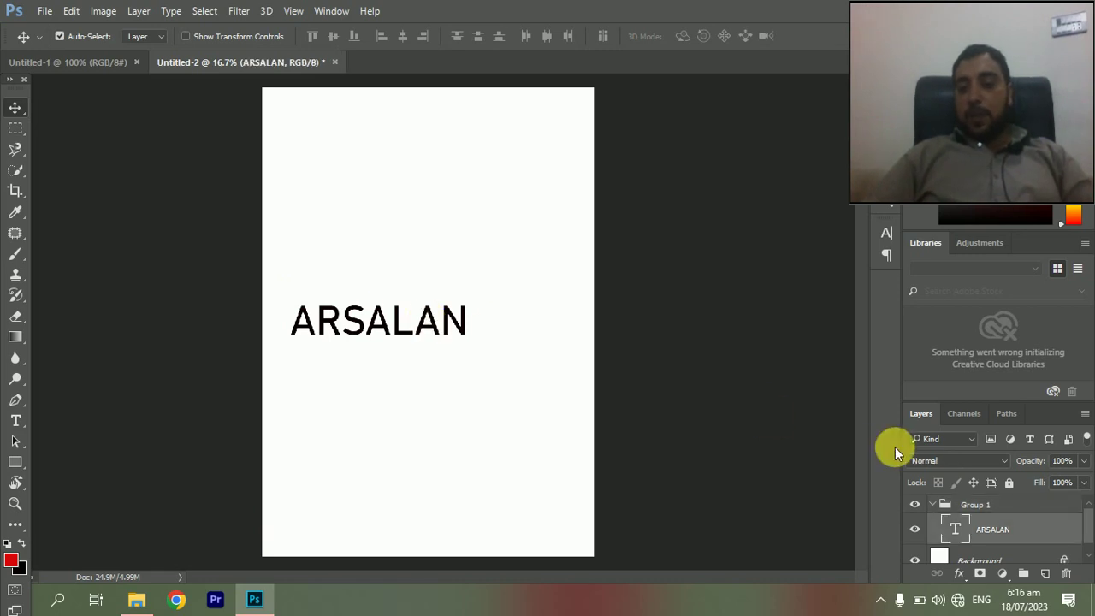
{"action": "key", "text": "ctrl+shift+g"}
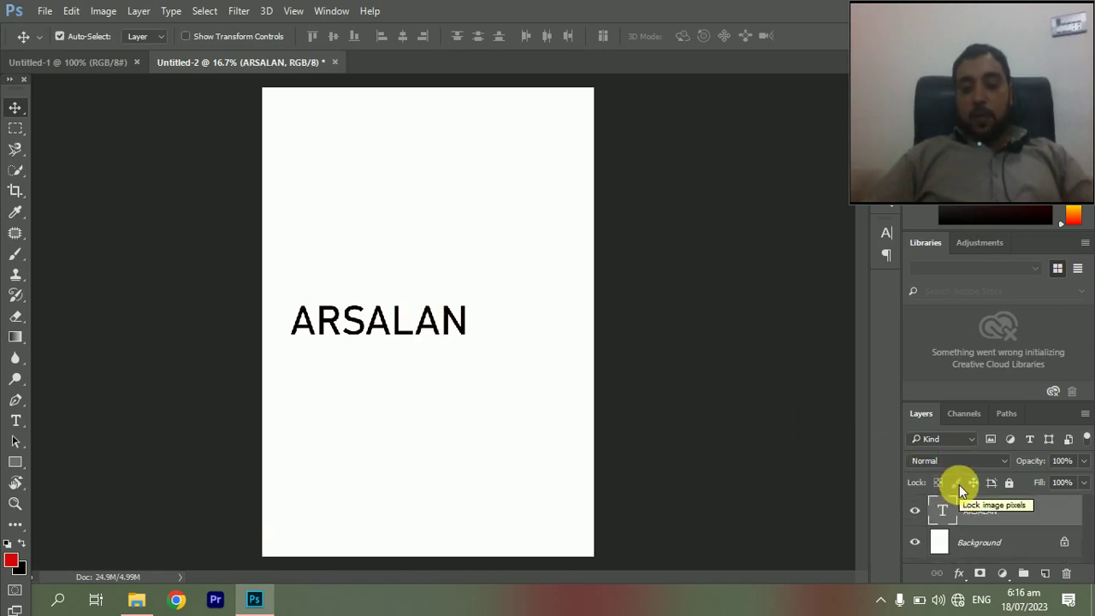
{"action": "key", "text": "ctrl+t"}
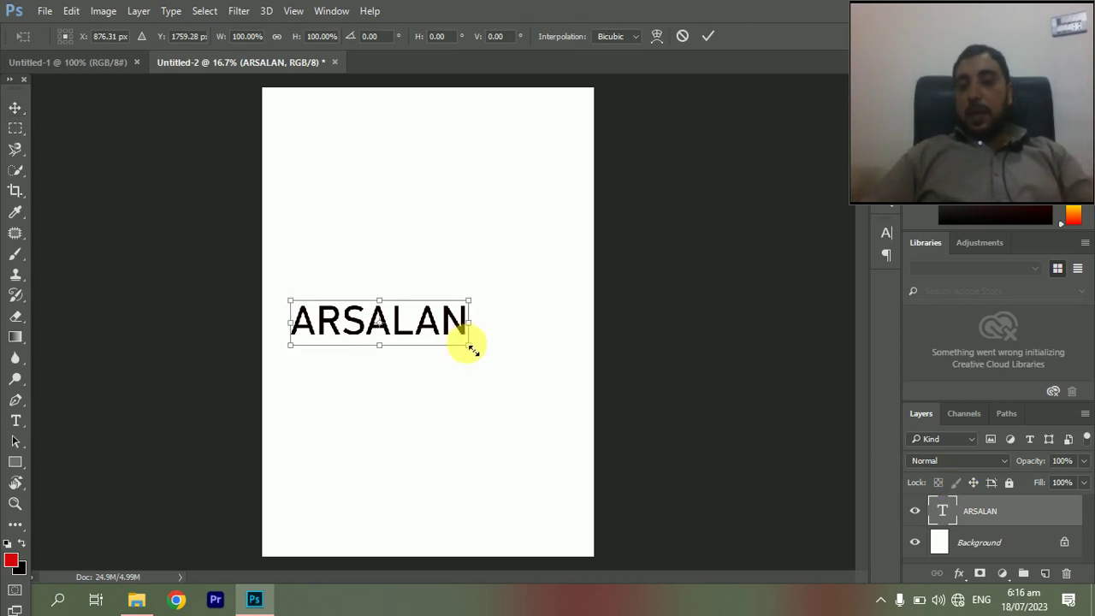
{"action": "left_click_drag", "start_coordinate": [469, 344], "coordinate": [560, 425]}
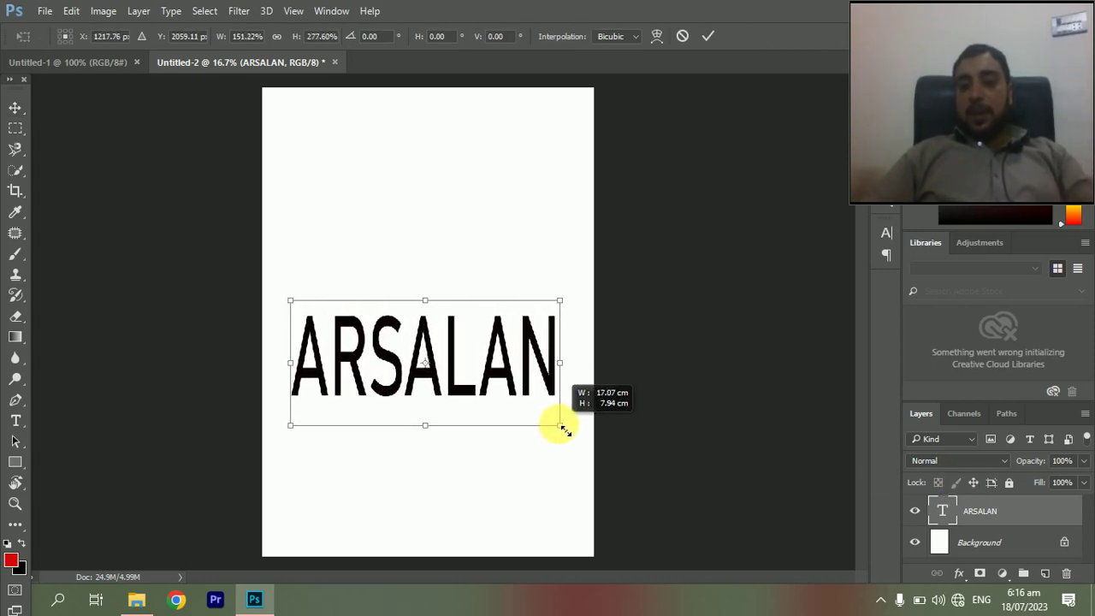
{"action": "left_click", "coordinate": [709, 34]}
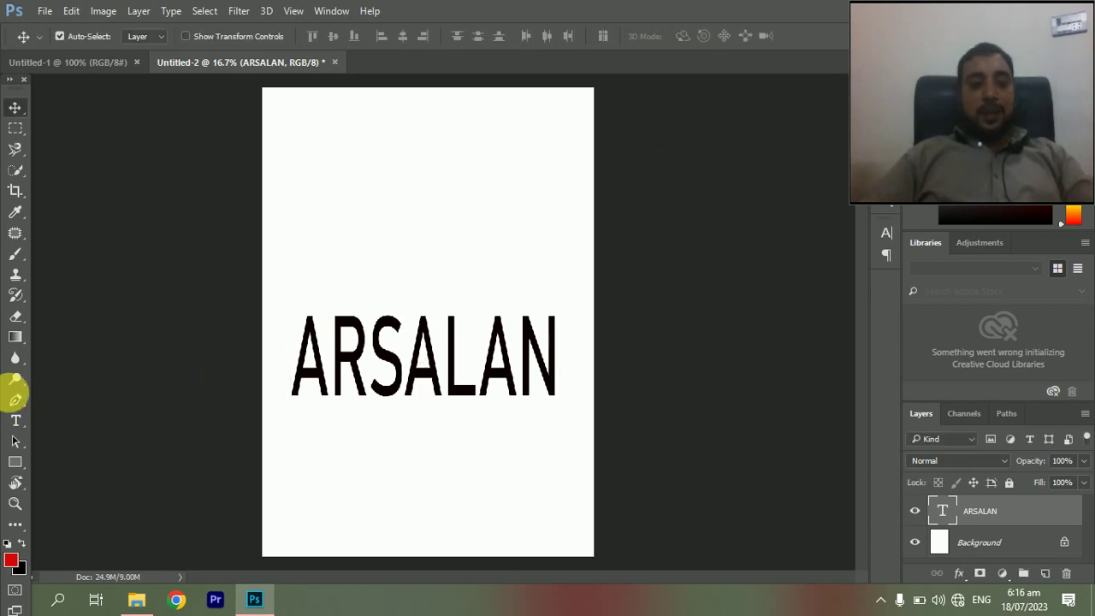
Set the whole name in the Showcard Gothic font and commit the change
{"action": "left_click", "coordinate": [16, 419]}
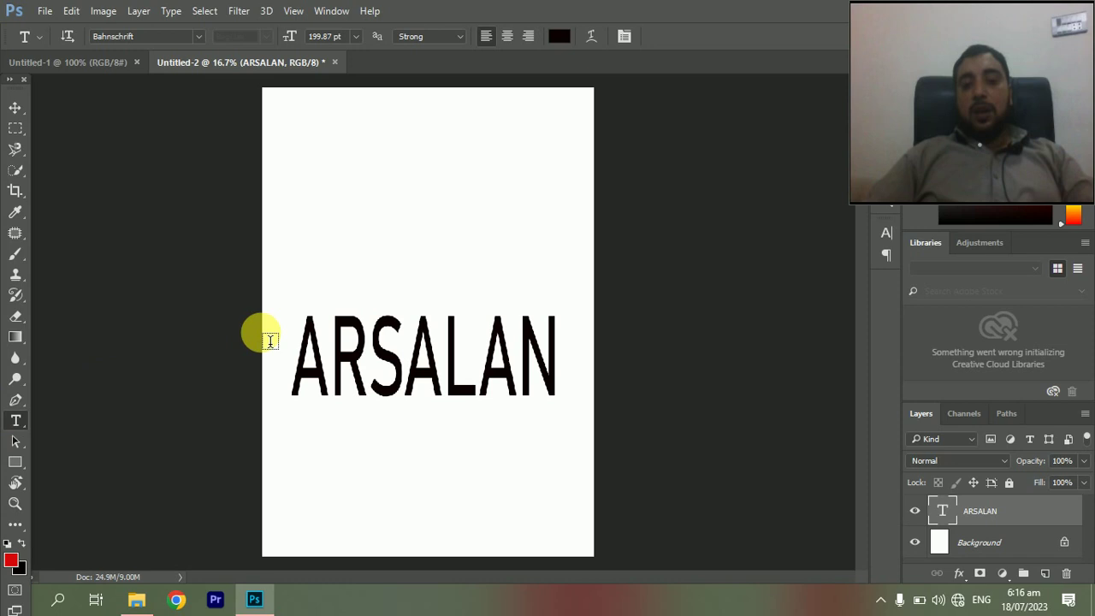
{"action": "left_click", "coordinate": [414, 352]}
{"action": "key", "text": "ctrl+a"}
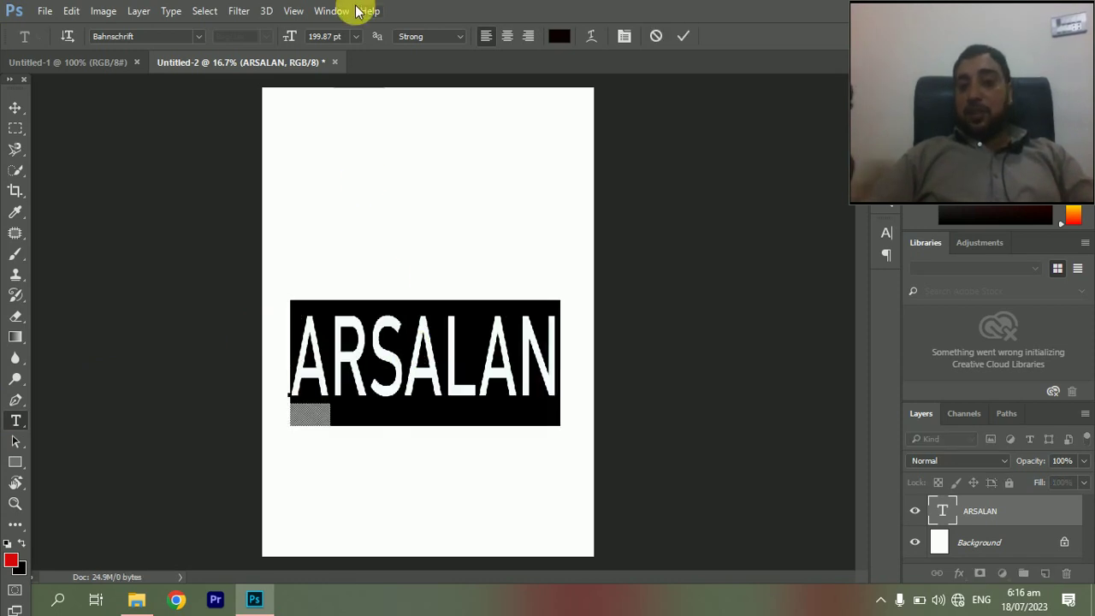
{"action": "left_click", "coordinate": [199, 38]}
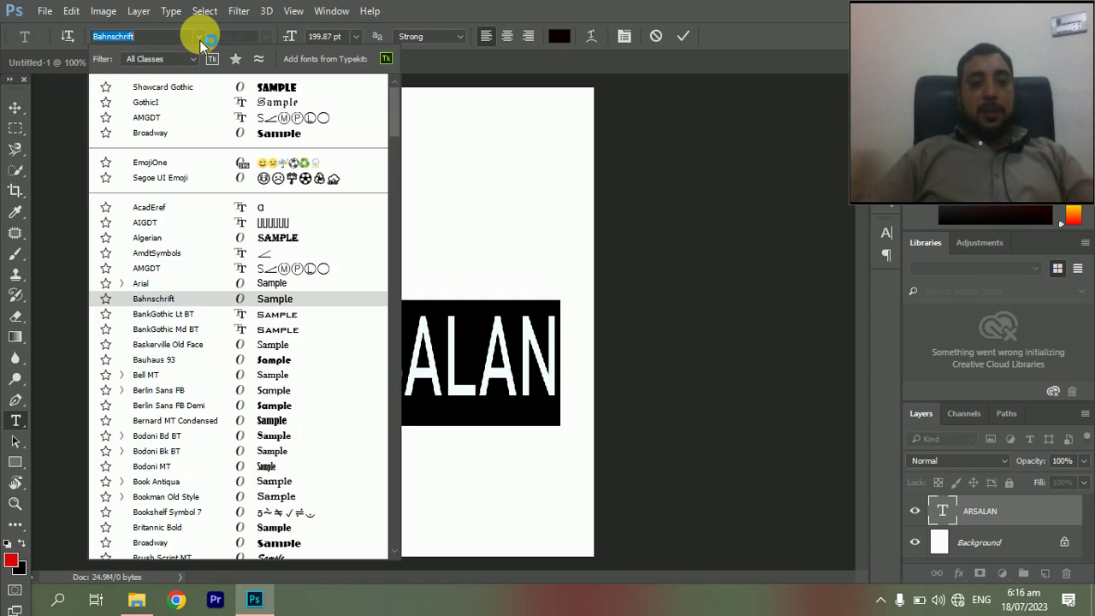
{"action": "left_click", "coordinate": [258, 87]}
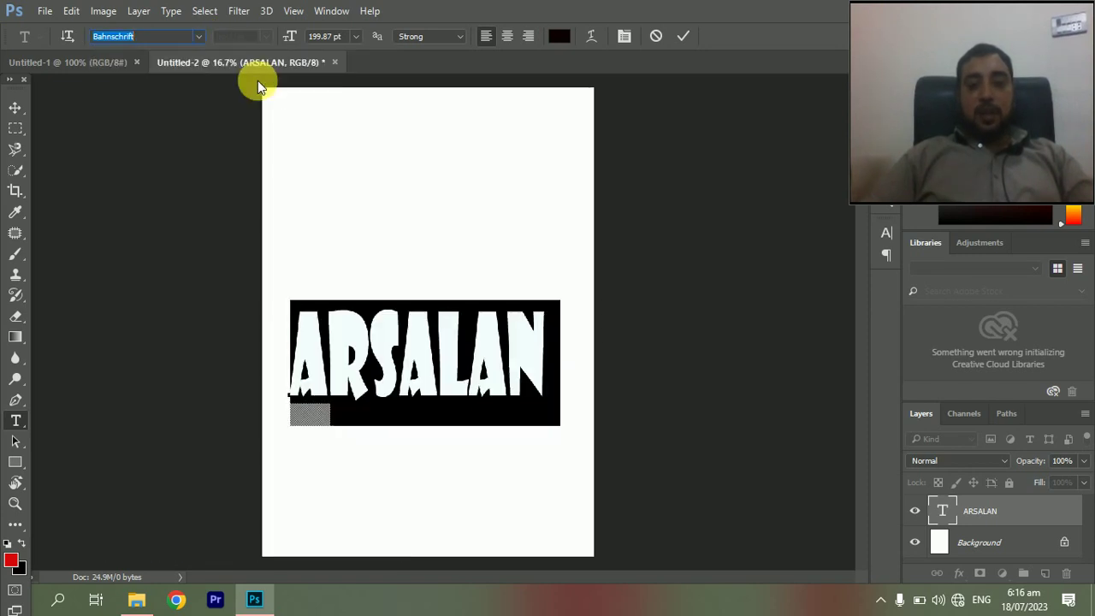
{"action": "left_click", "coordinate": [689, 36]}
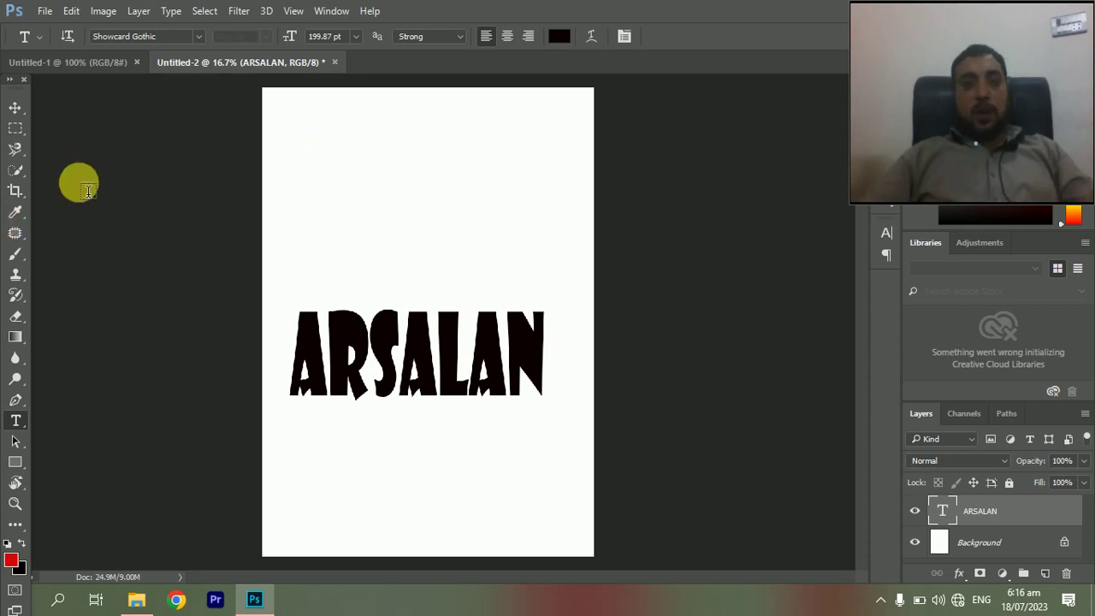
{"action": "left_click", "coordinate": [43, 11]}
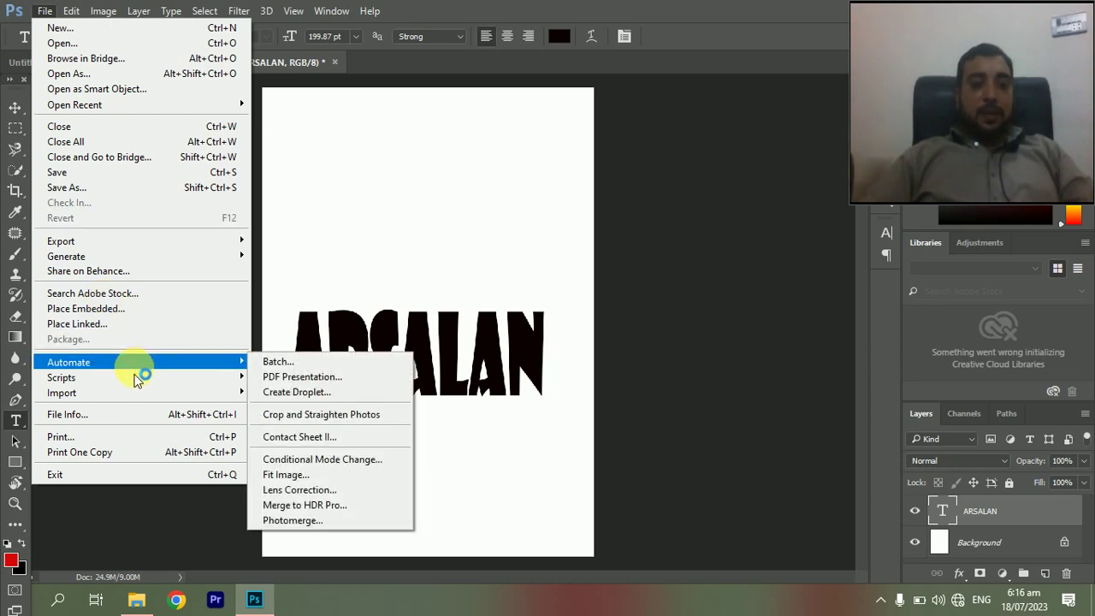
{"action": "mouse_move", "coordinate": [62, 392]}
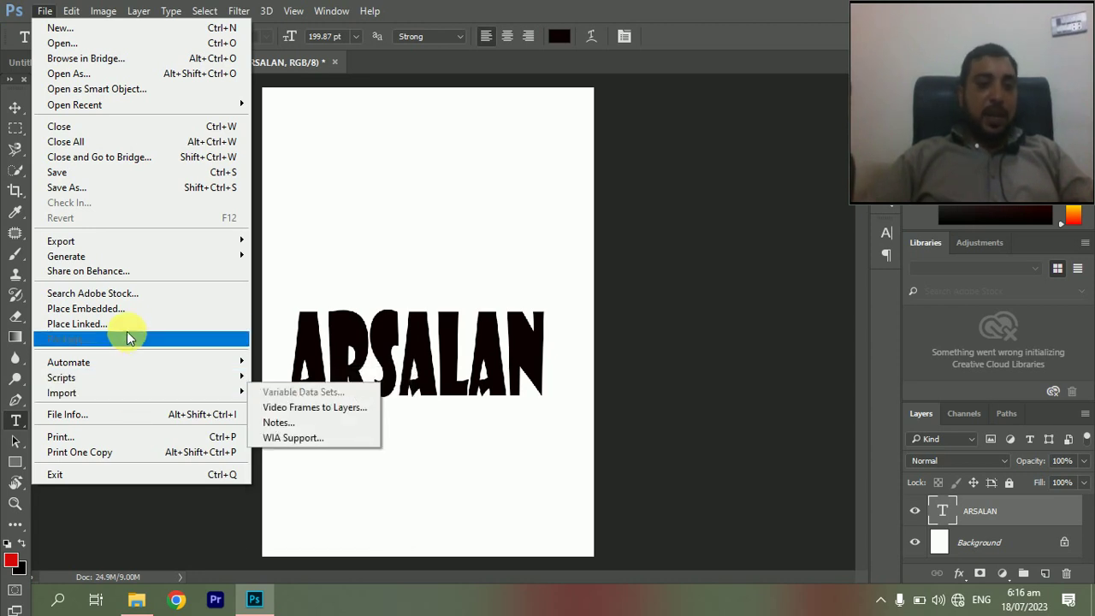
Place IMG_2499.JPG from the 100CANON folder into the page as an embedded layer
{"action": "left_click", "coordinate": [130, 310]}
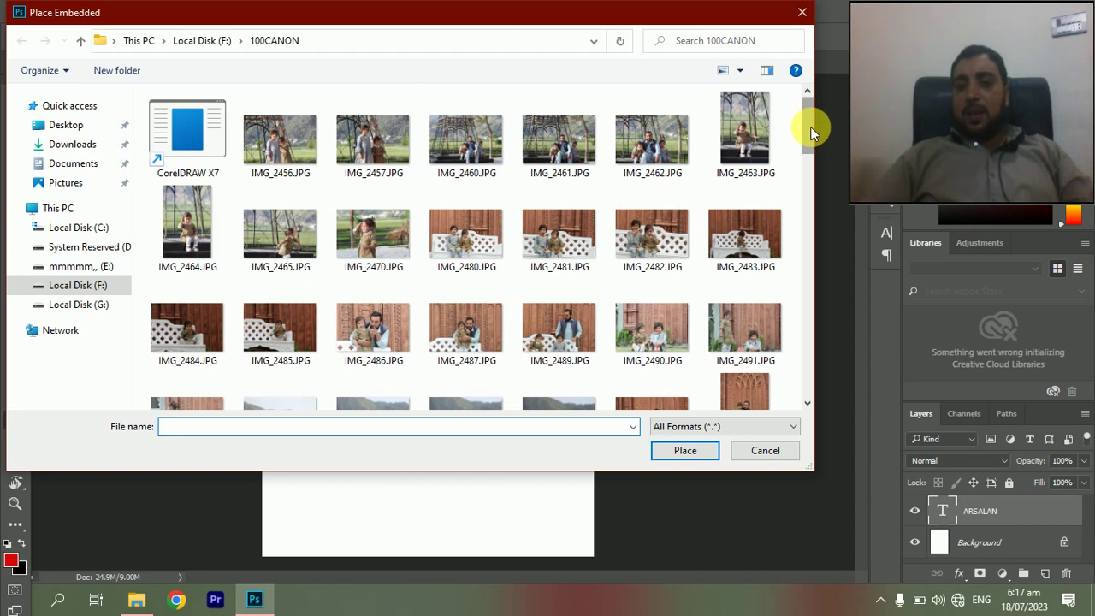
{"action": "mouse_move", "coordinate": [810, 126]}
{"action": "left_mouse_down"}
{"action": "mouse_move", "coordinate": [817, 392]}
{"action": "mouse_move", "coordinate": [816, 164]}
{"action": "left_mouse_up"}
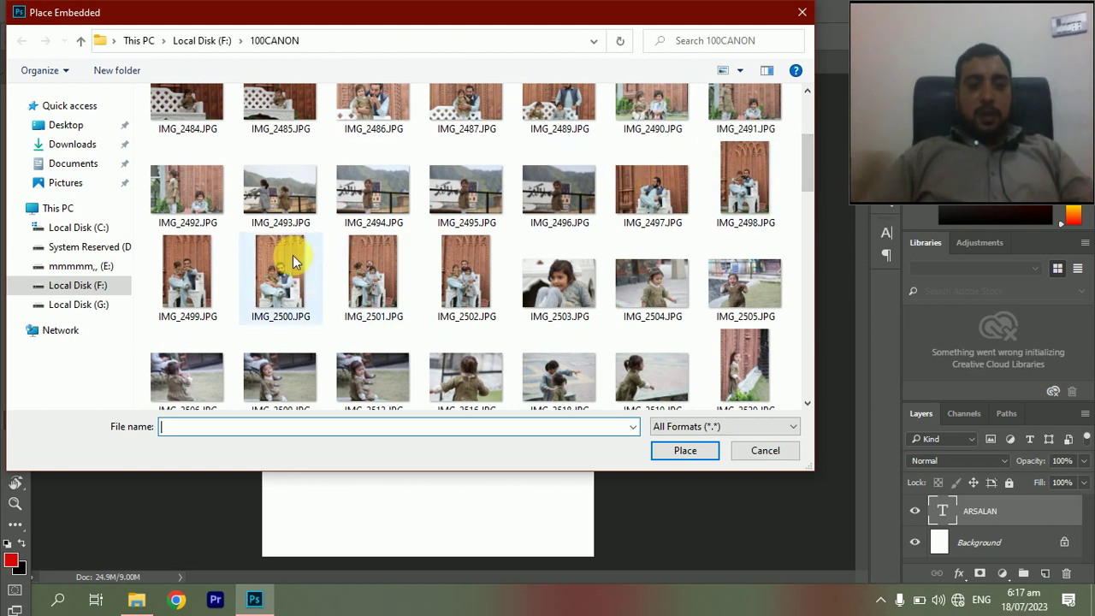
{"action": "left_click", "coordinate": [180, 270]}
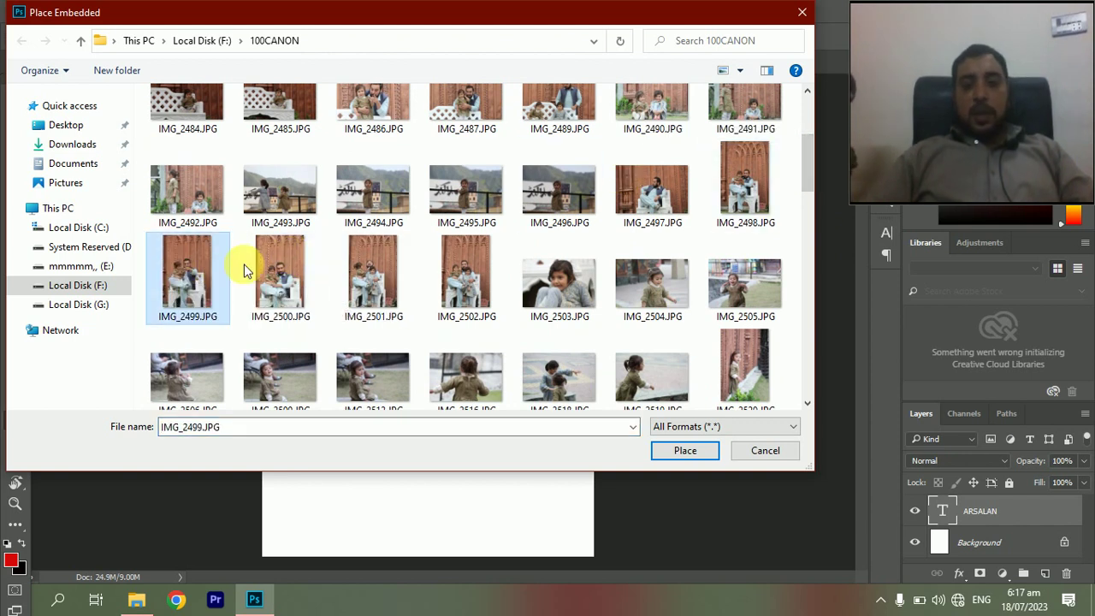
{"action": "left_click", "coordinate": [663, 451]}
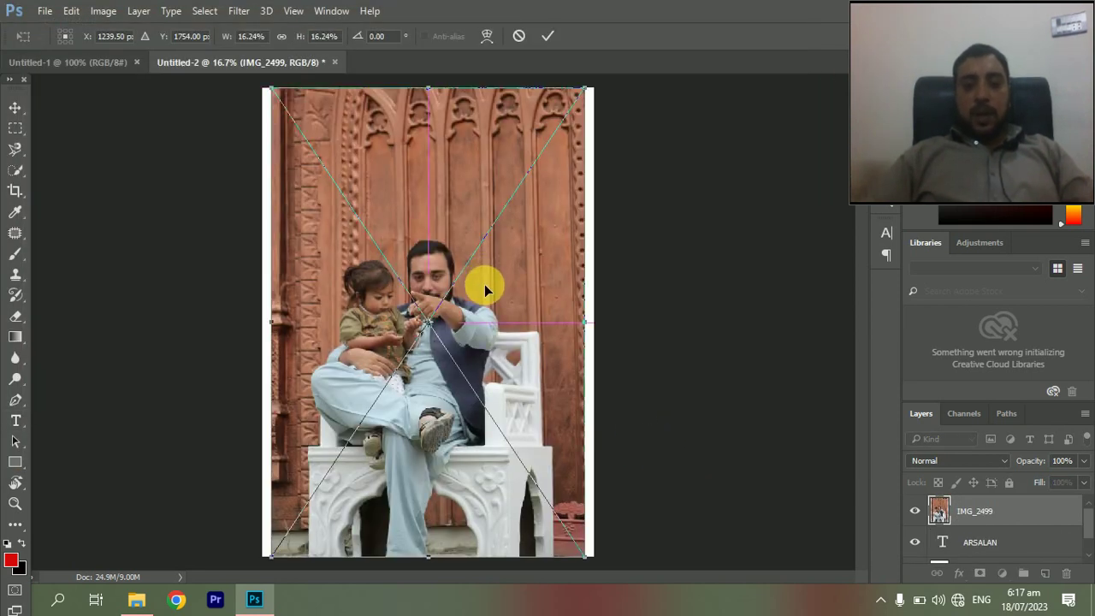
Move the placed photo lower on the page and commit its placement
{"action": "left_click_drag", "start_coordinate": [484, 283], "coordinate": [485, 339]}
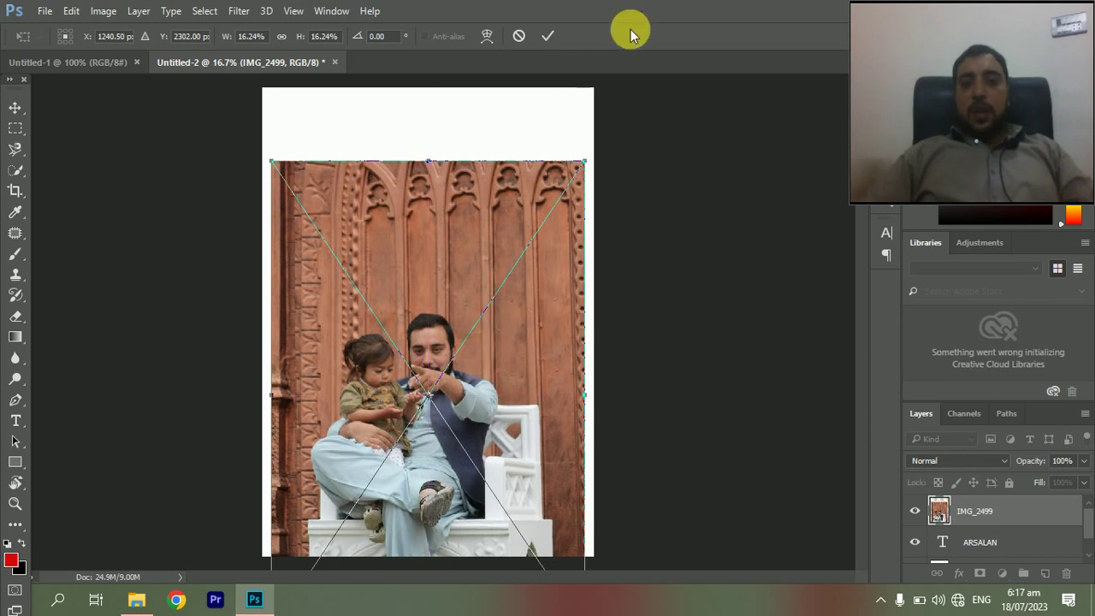
{"action": "left_click", "coordinate": [549, 36]}
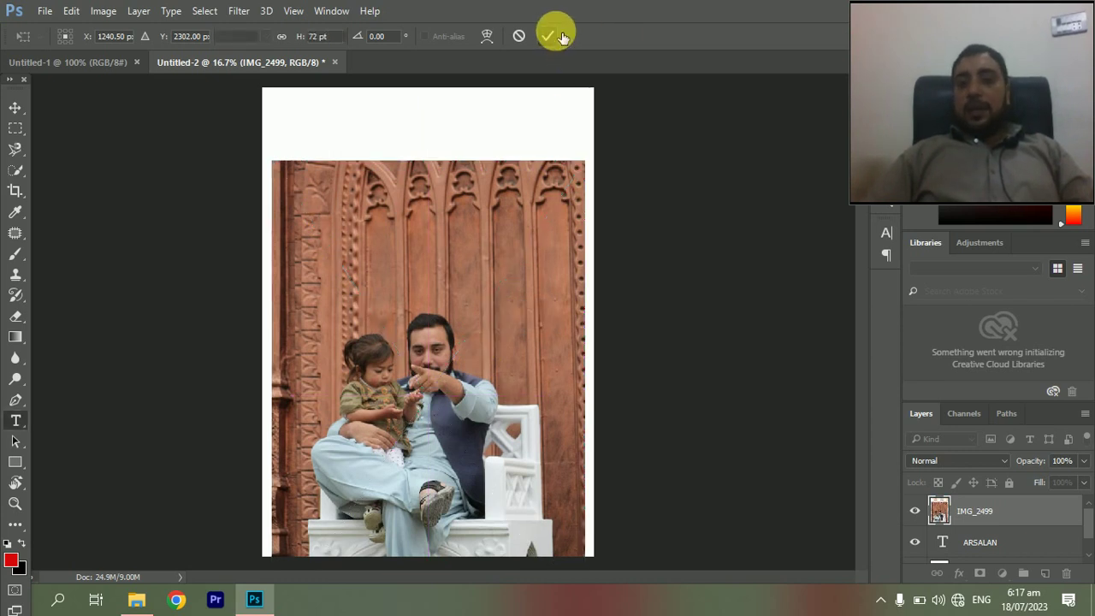
{"action": "key", "text": "t"}
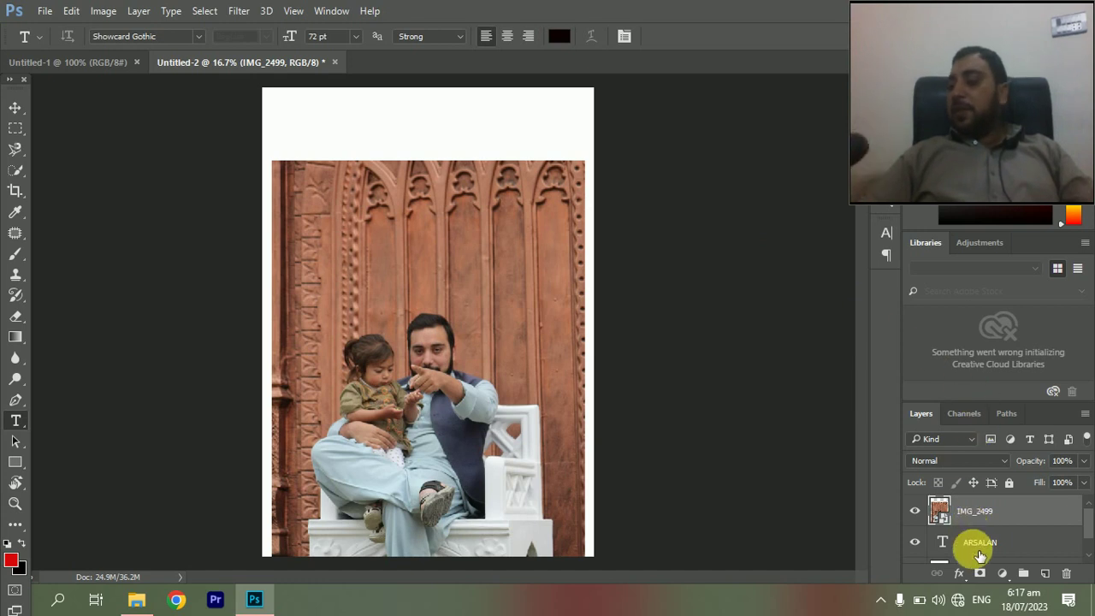
Make the IMG_2499 photo layer a clipping mask over the name text layer
{"action": "left_click_drag", "start_coordinate": [979, 556], "coordinate": [982, 530]}
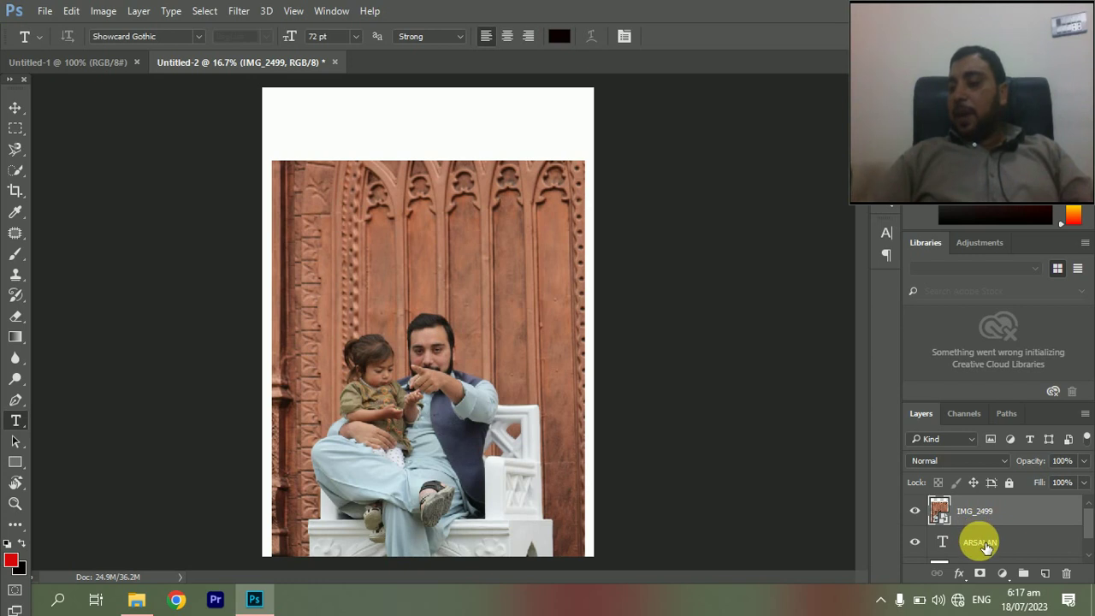
{"action": "left_click", "coordinate": [985, 547]}
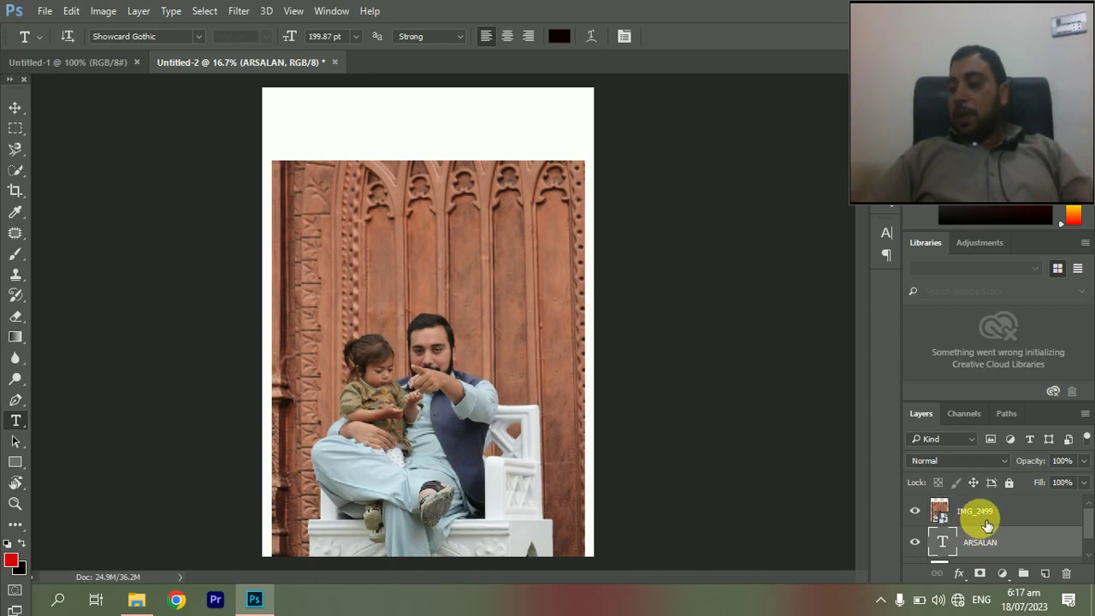
{"action": "left_click", "coordinate": [984, 518]}
{"action": "right_click", "coordinate": [979, 518]}
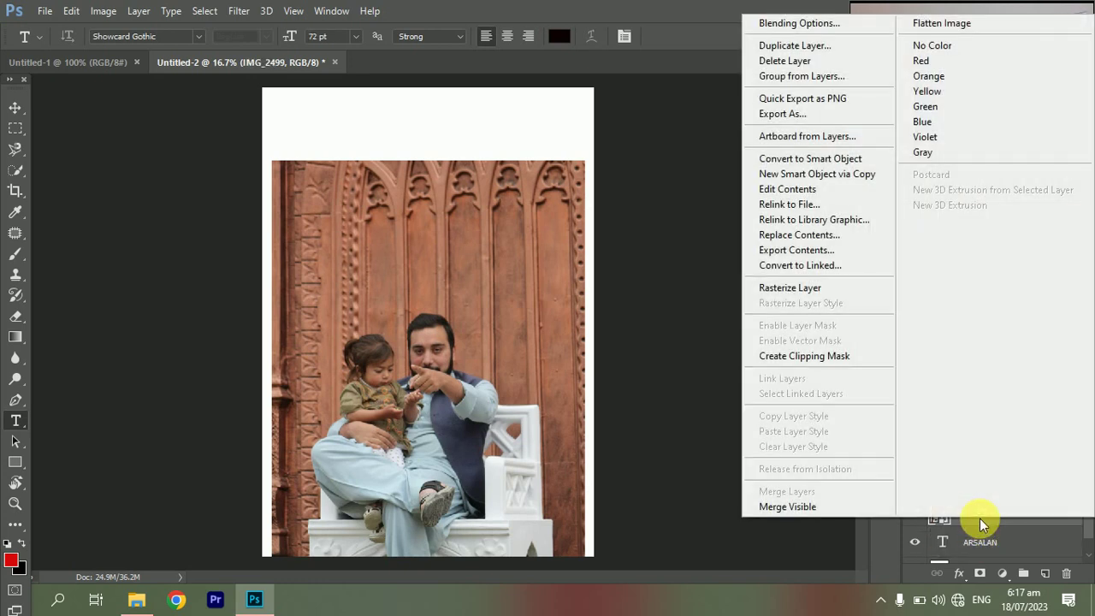
{"action": "left_click", "coordinate": [862, 357]}
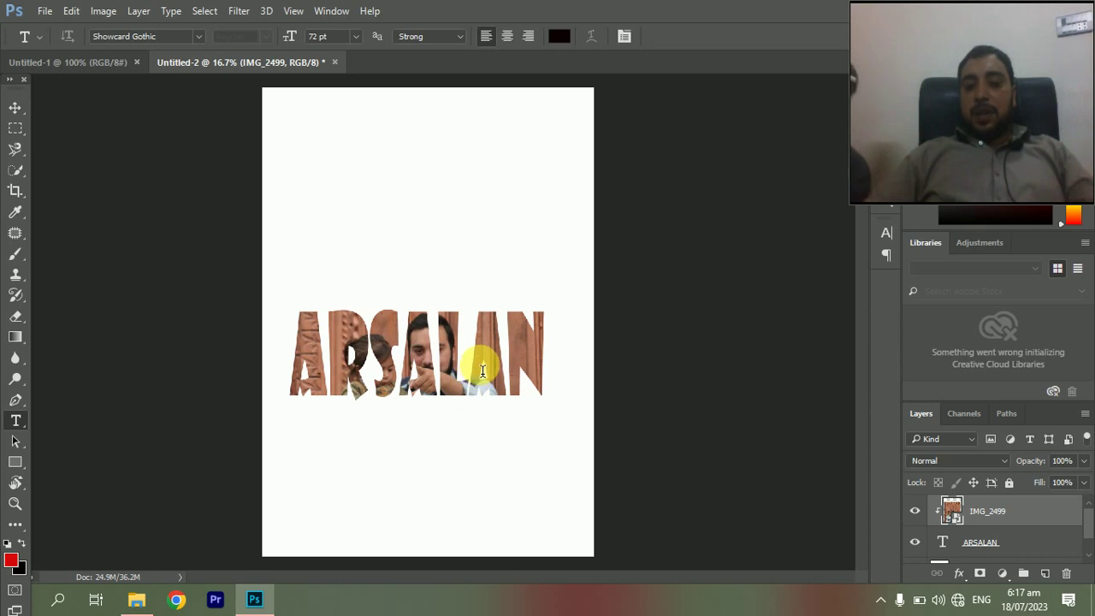
Switch to the Move tool to reposition the clipped photo
{"action": "left_click", "coordinate": [17, 108]}
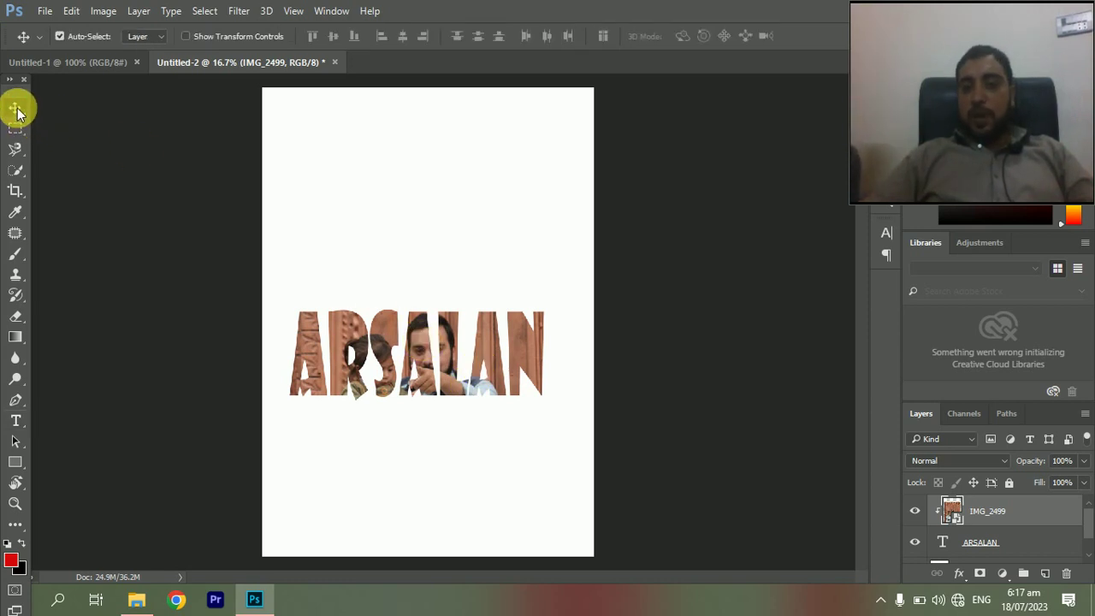